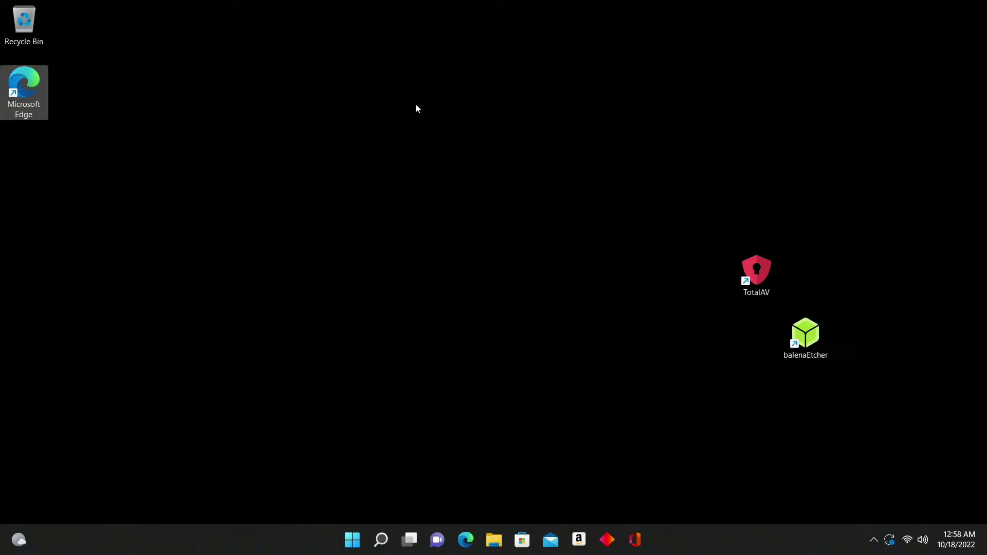
Launch Microsoft Edge and enter archive.org in the address bar.
{"action": "double_click", "coordinate": [37, 88]}
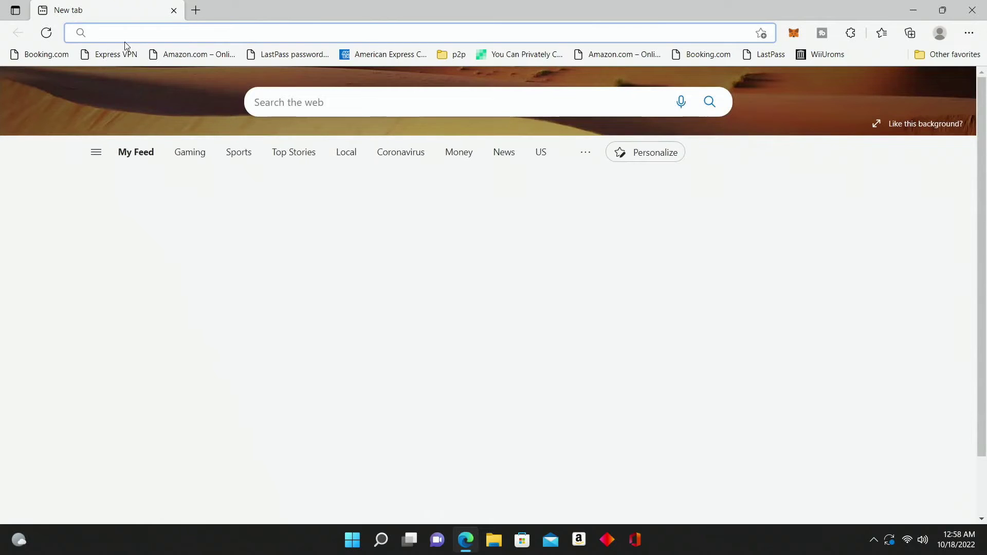
{"action": "left_click", "coordinate": [131, 29]}
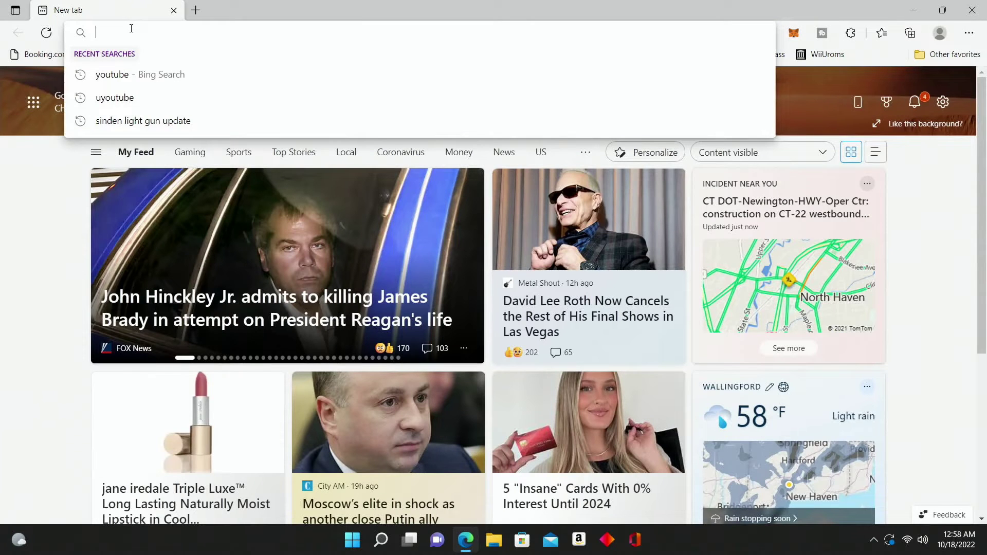
{"action": "type", "text": "archiv"}
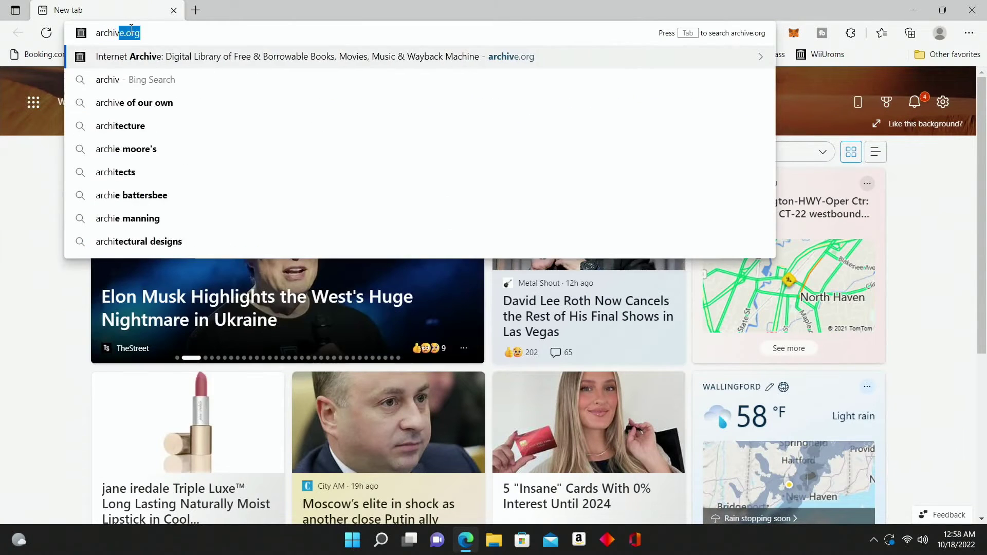
{"action": "type", "text": "e.org"}
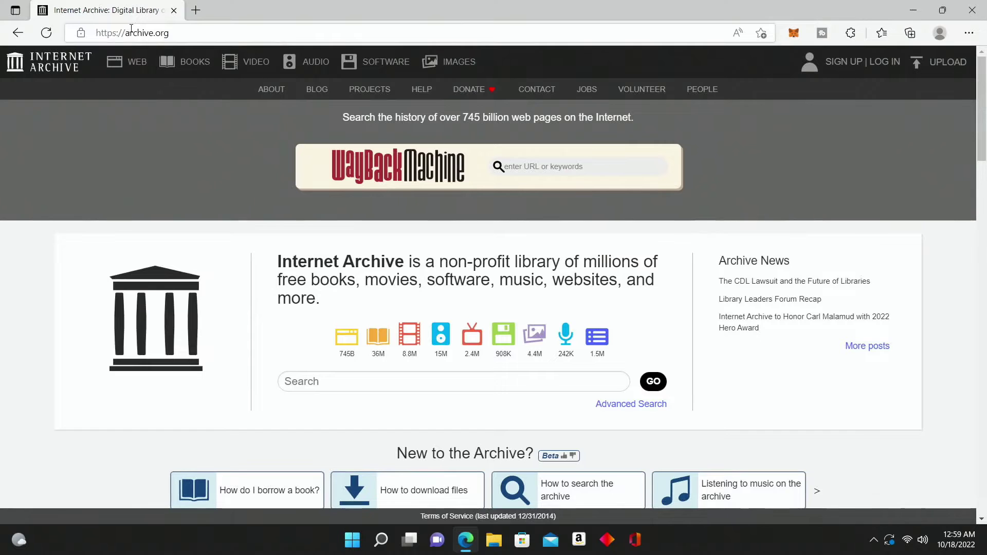
Search the Internet Archive for 'batocera v35 bios' and scroll down to the two results.
{"action": "left_click", "coordinate": [310, 377]}
{"action": "scroll", "coordinate": [319, 381], "scroll_direction": "down", "scroll_amount": 1}
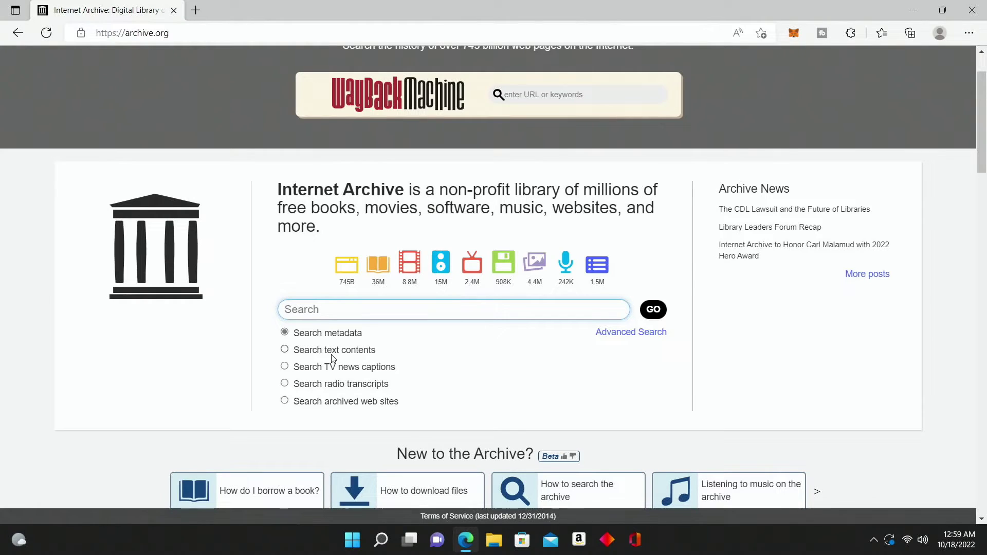
{"action": "type", "text": "batocera"}
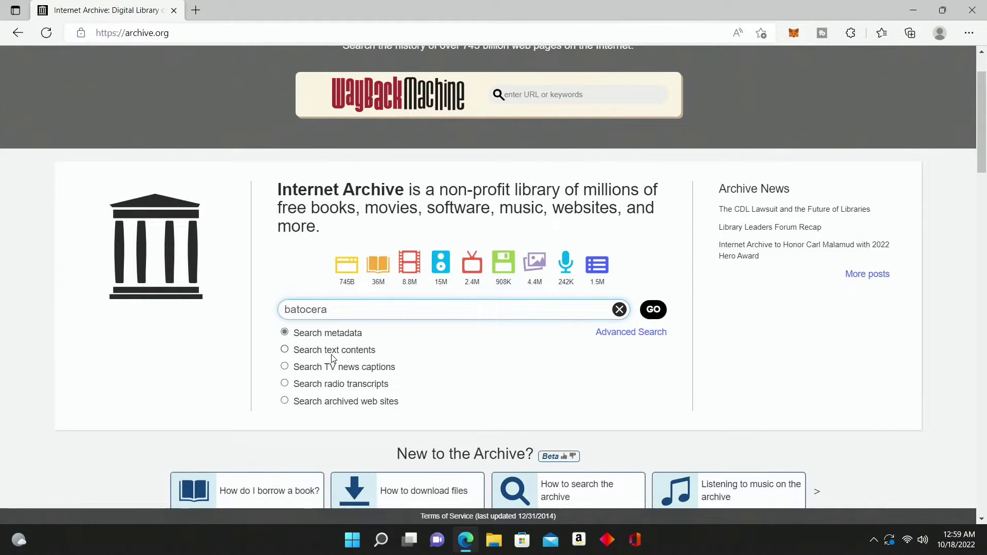
{"action": "type", "text": " v3"}
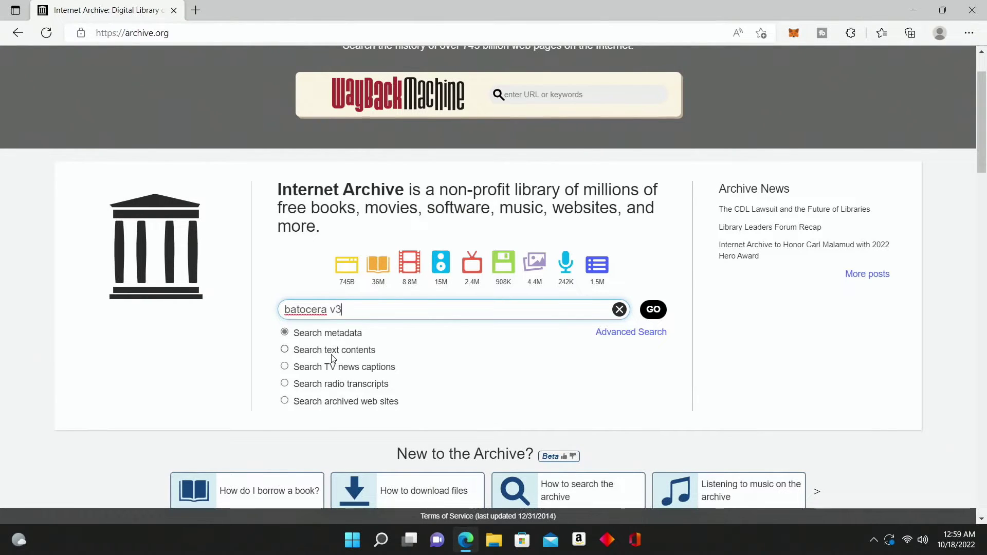
{"action": "type", "text": "5 bios"}
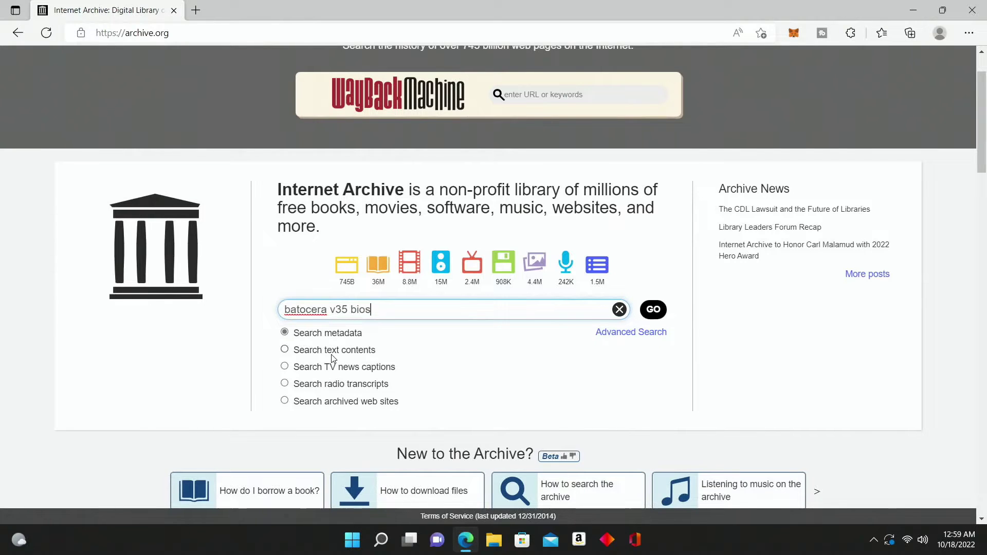
{"action": "key", "text": "Return"}
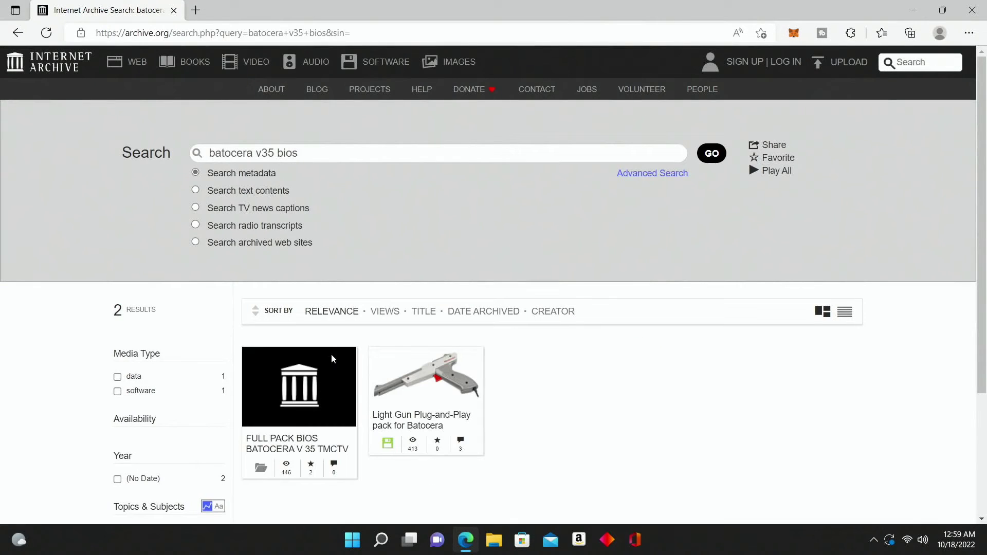
{"action": "scroll", "coordinate": [311, 406], "scroll_direction": "down", "scroll_amount": 1}
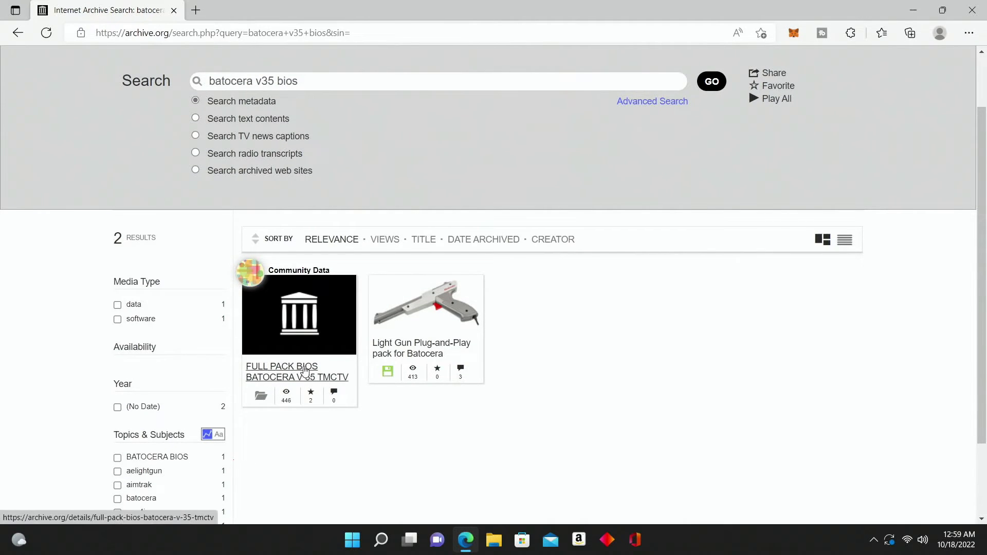
Open the FULL PACK BIOS BATOCERA V 35 TMCTV item and download its 741 MB ZIP.
{"action": "left_click", "coordinate": [320, 343]}
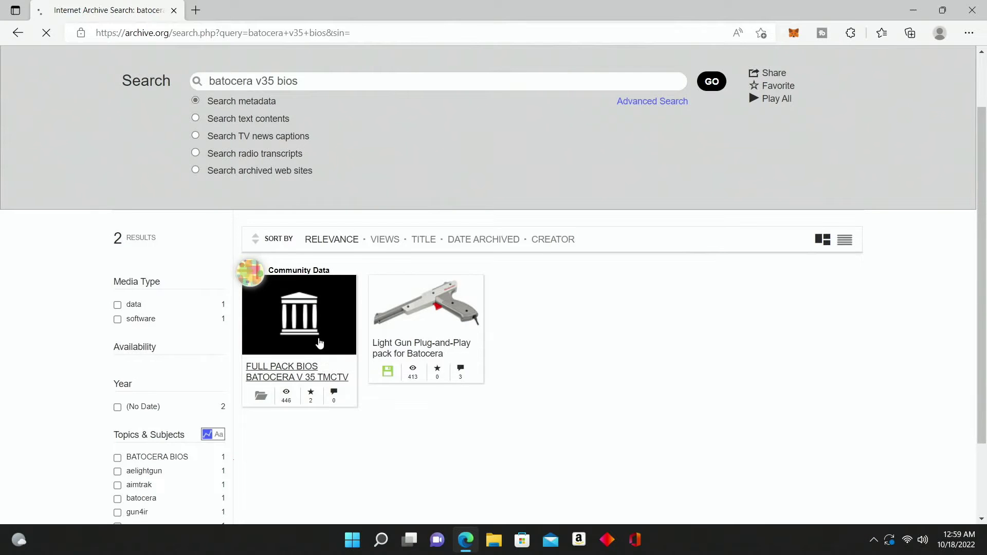
{"action": "scroll", "coordinate": [352, 355], "scroll_direction": "down", "scroll_amount": 5}
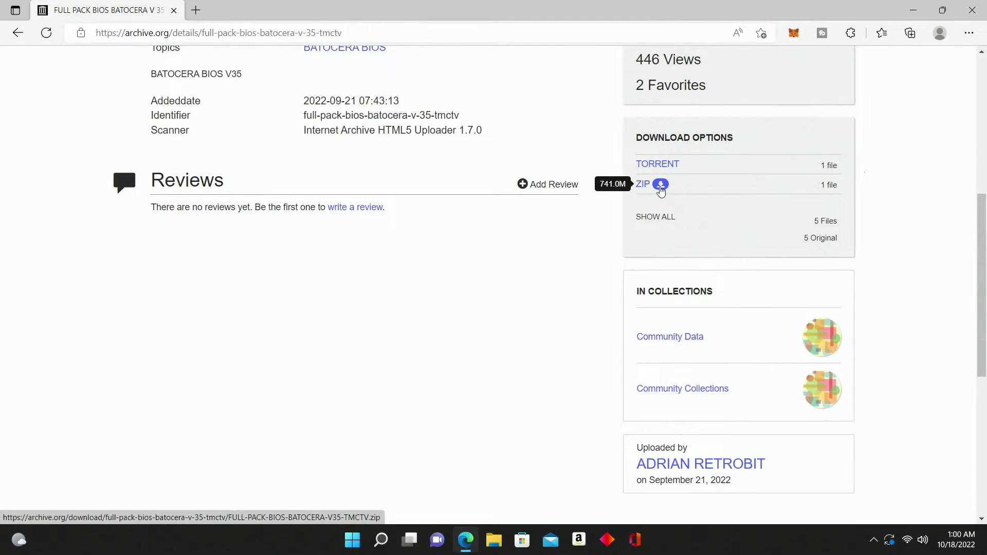
{"action": "left_click", "coordinate": [661, 186]}
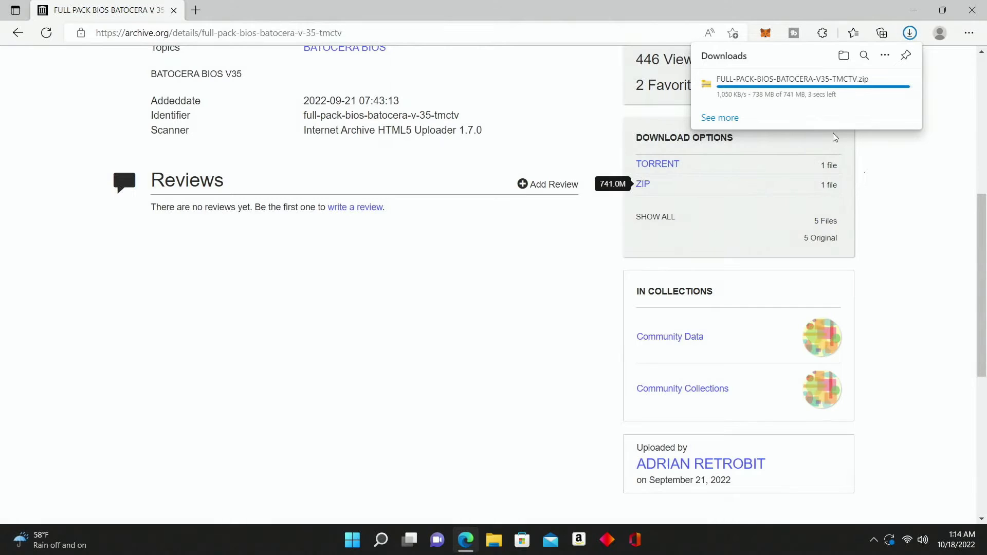
{"action": "mouse_move", "coordinate": [834, 105]}
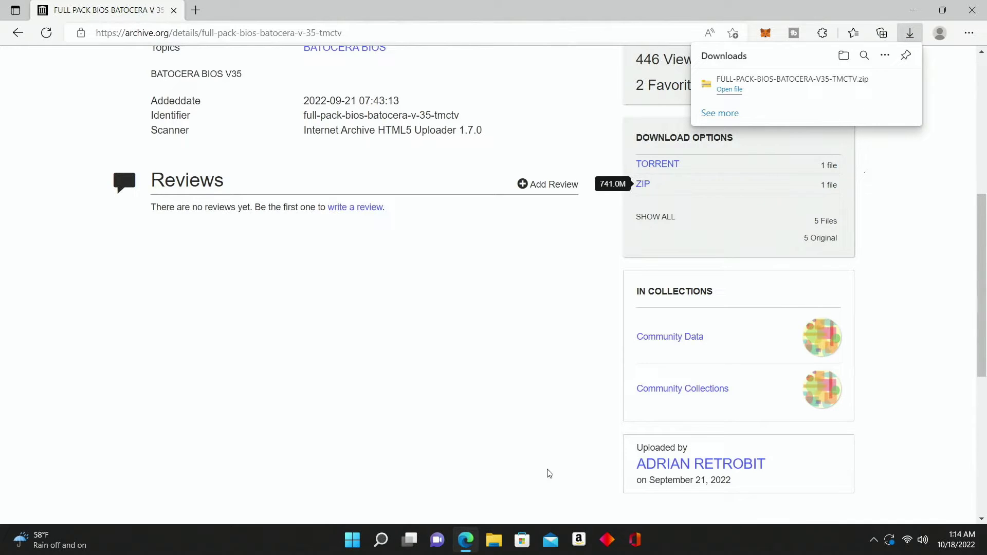
Extract FULL-PACK-BIOS-BATOCERA-V35-TMCTV.zip into Downloads using 7-Zip's Extract files.
{"action": "left_click", "coordinate": [494, 540]}
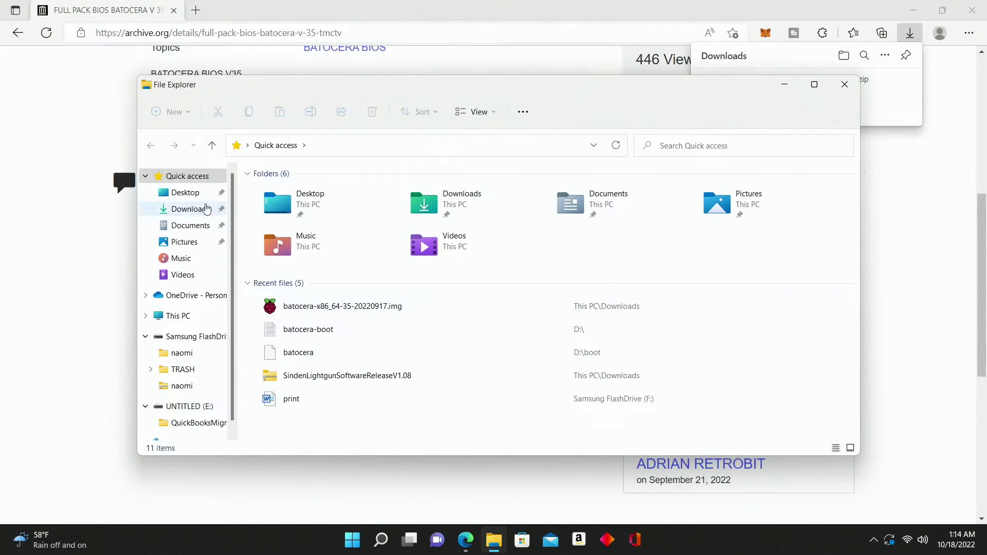
{"action": "left_click", "coordinate": [205, 209]}
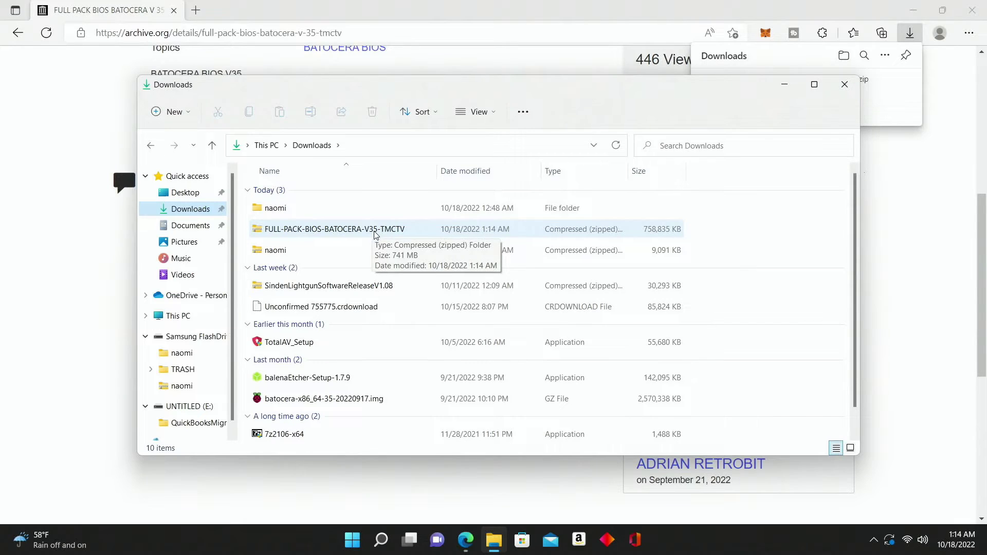
{"action": "right_click", "coordinate": [376, 235]}
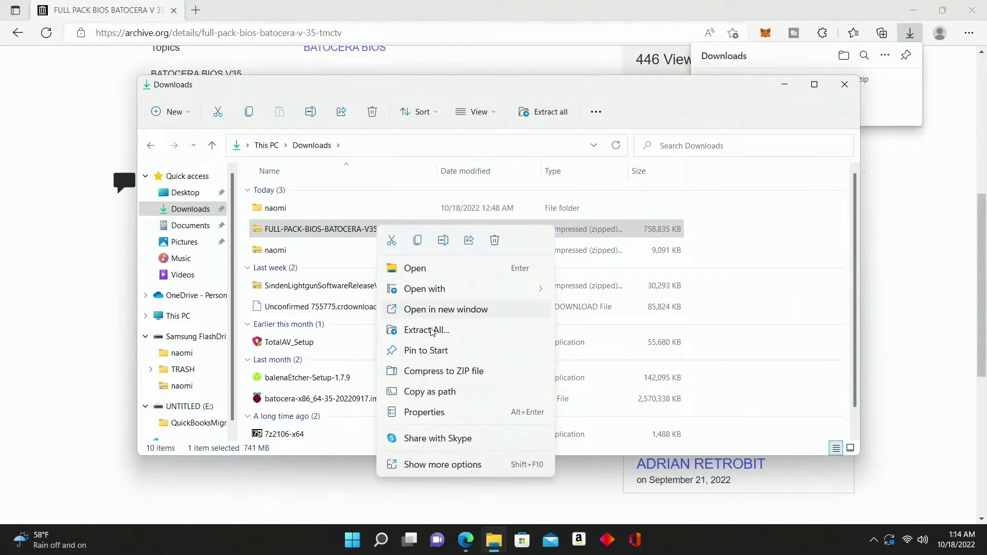
{"action": "left_click", "coordinate": [442, 465]}
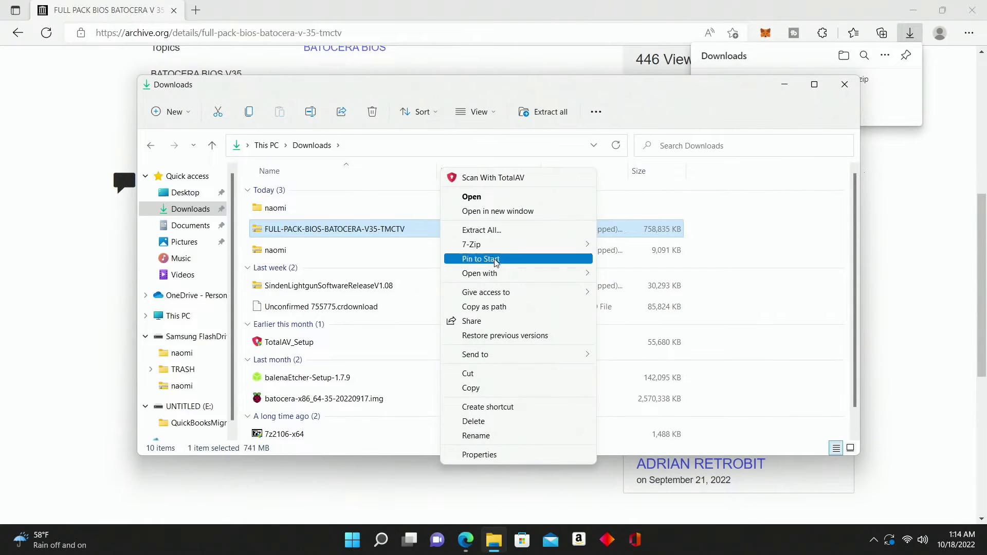
{"action": "mouse_move", "coordinate": [497, 251]}
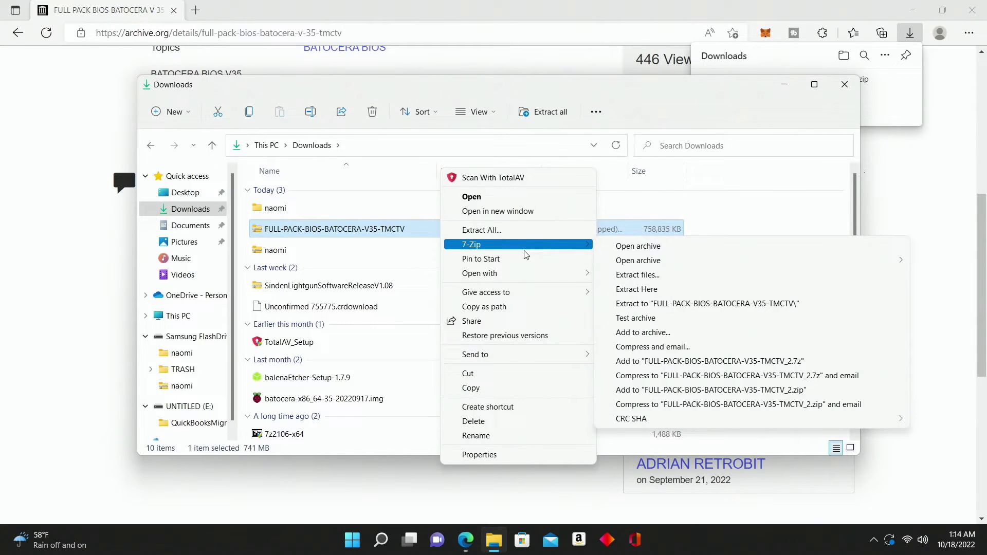
{"action": "left_click", "coordinate": [652, 278]}
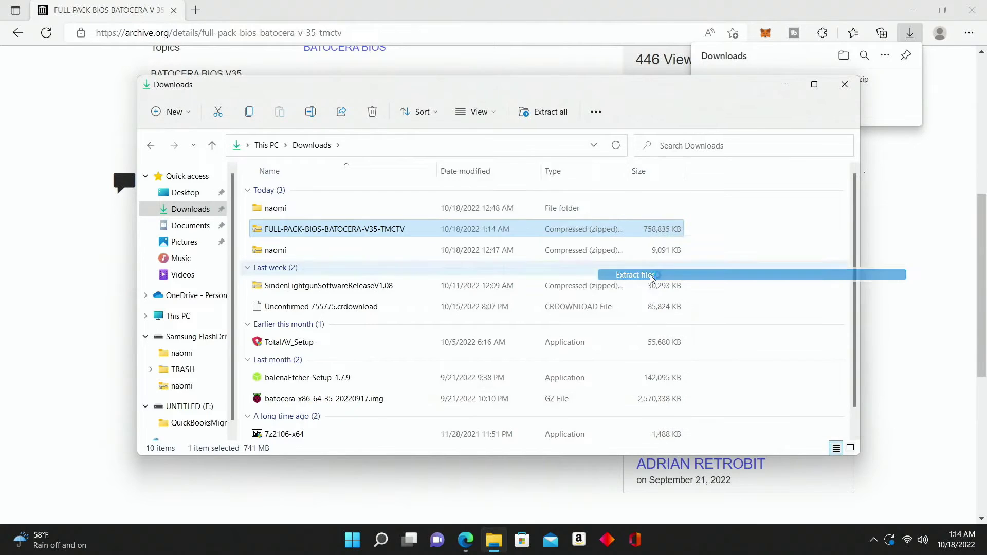
{"action": "left_click", "coordinate": [501, 351]}
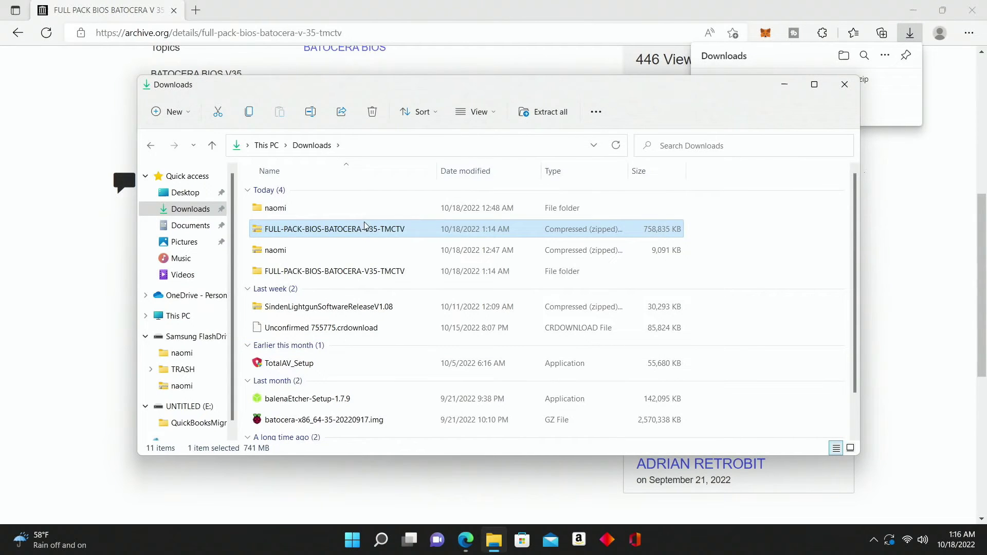
Drag the extracted FULL-PACK-BIOS-BATOCERA-V35-TMCTV folder onto Samsung FlashDrive (F:) to copy it.
{"action": "left_click", "coordinate": [290, 272]}
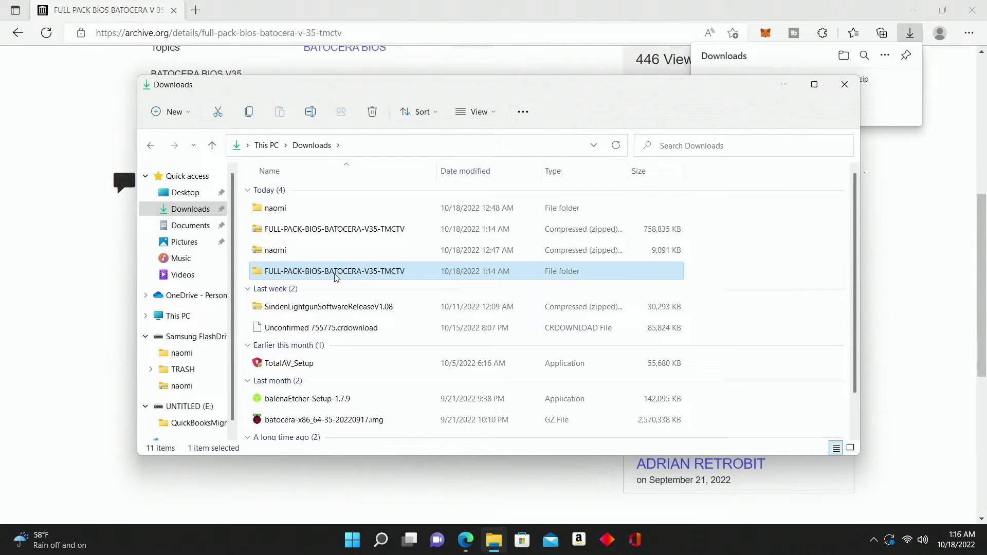
{"action": "mouse_move", "coordinate": [377, 273]}
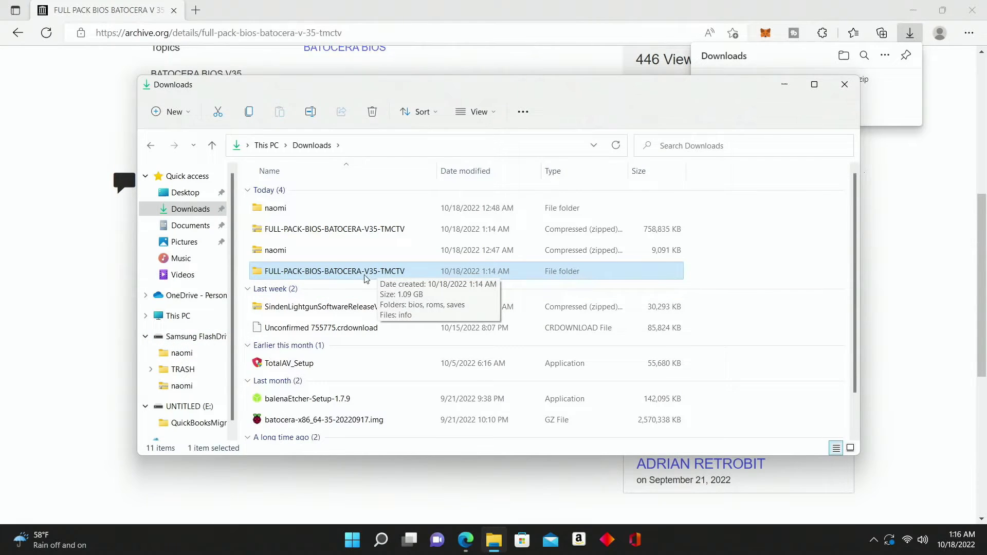
{"action": "left_click_drag", "start_coordinate": [366, 278], "coordinate": [198, 341]}
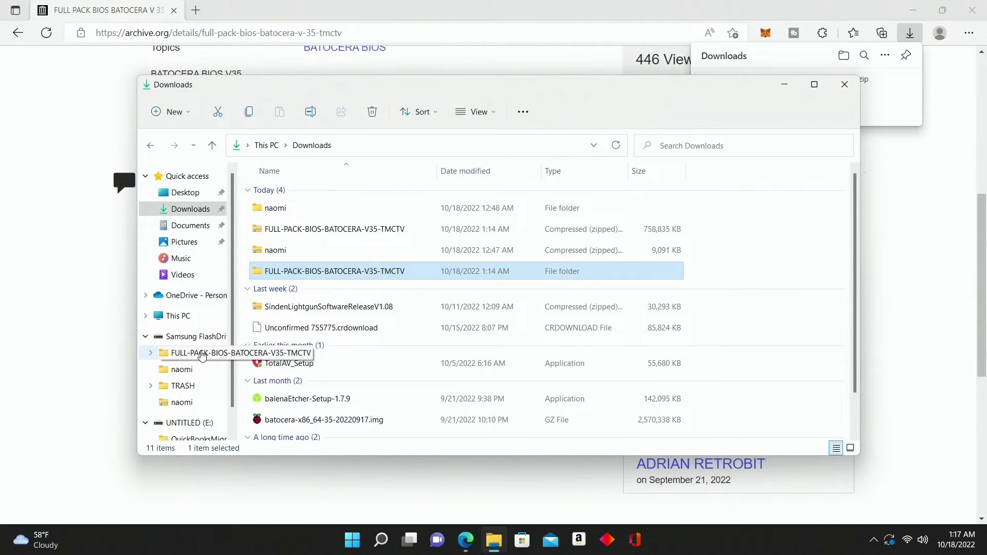
Close the File Explorer Downloads window and then Microsoft Edge.
{"action": "left_click", "coordinate": [844, 85]}
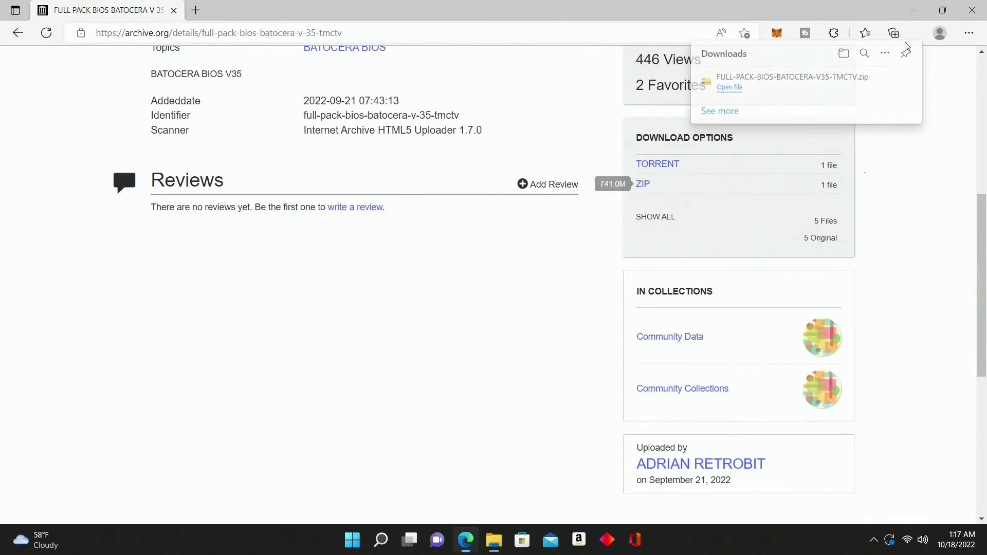
{"action": "left_click", "coordinate": [972, 10]}
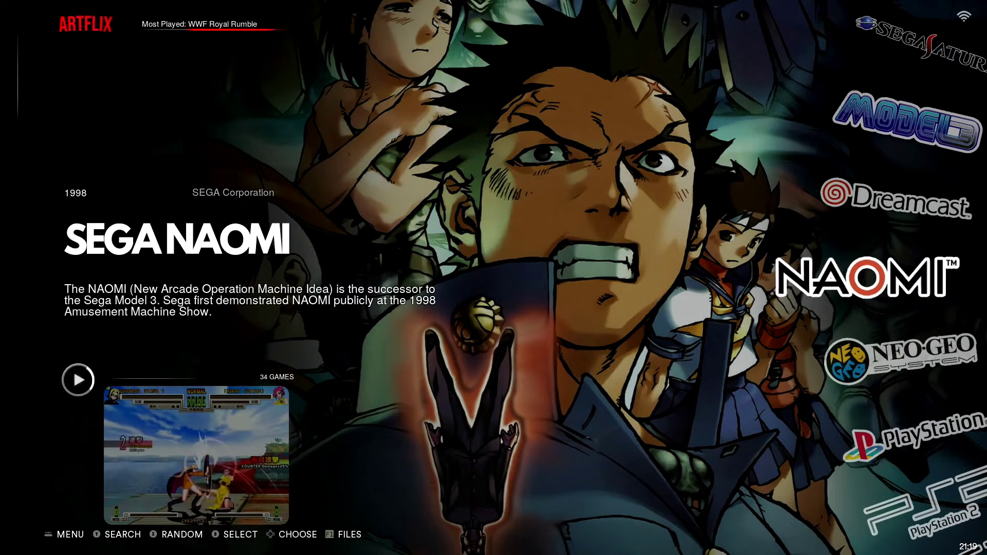
Launch Batocera's file manager at /userdata with F1.
{"action": "key", "text": "F1"}
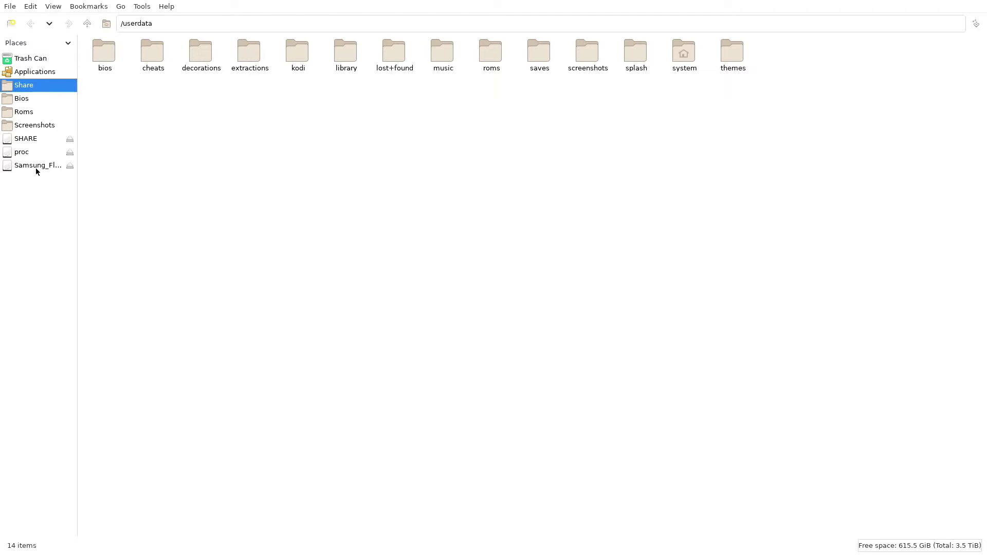
Open the FULL-PACK-BIOS-BATOCERA-V35-TMCTV folder on the Samsung flash drive.
{"action": "left_click", "coordinate": [36, 168]}
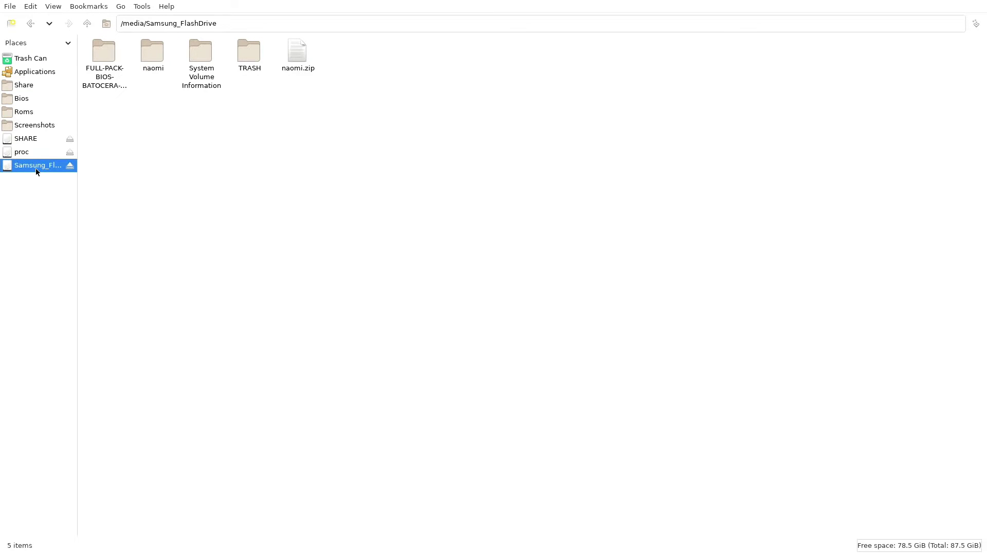
{"action": "double_click", "coordinate": [110, 51]}
{"action": "key", "text": "BackSpace"}
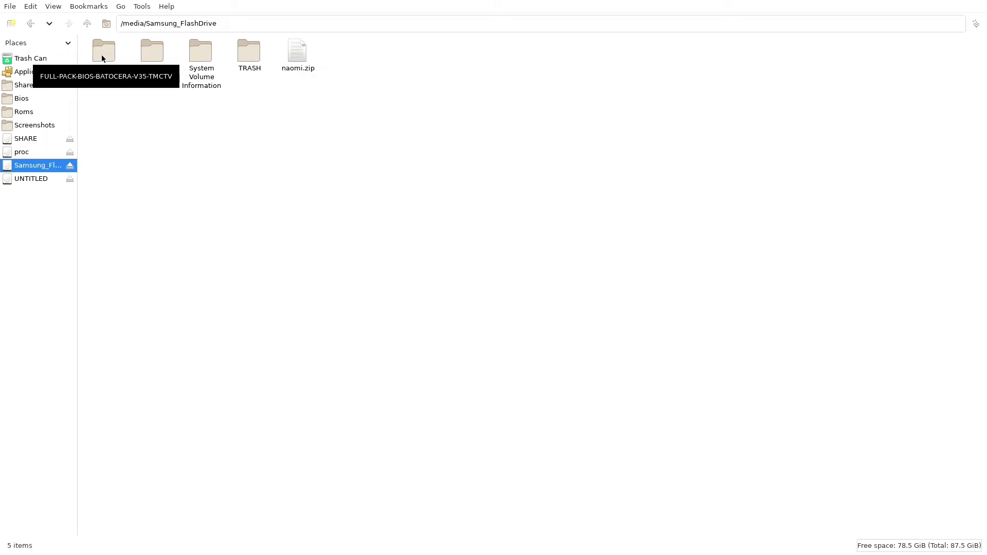
{"action": "double_click", "coordinate": [102, 57]}
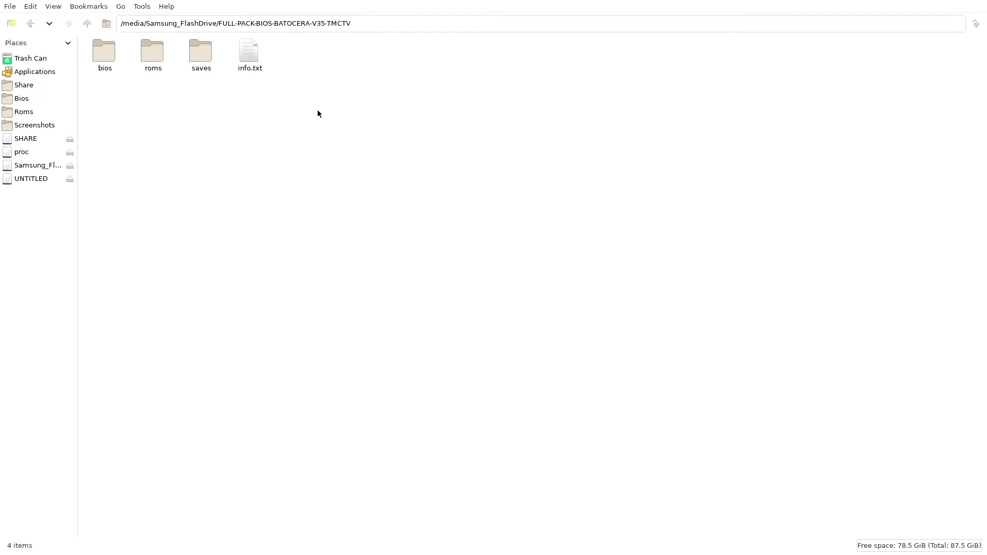
Select and copy the pack's bios, roms, saves and info.txt.
{"action": "left_click_drag", "start_coordinate": [304, 102], "coordinate": [89, 57]}
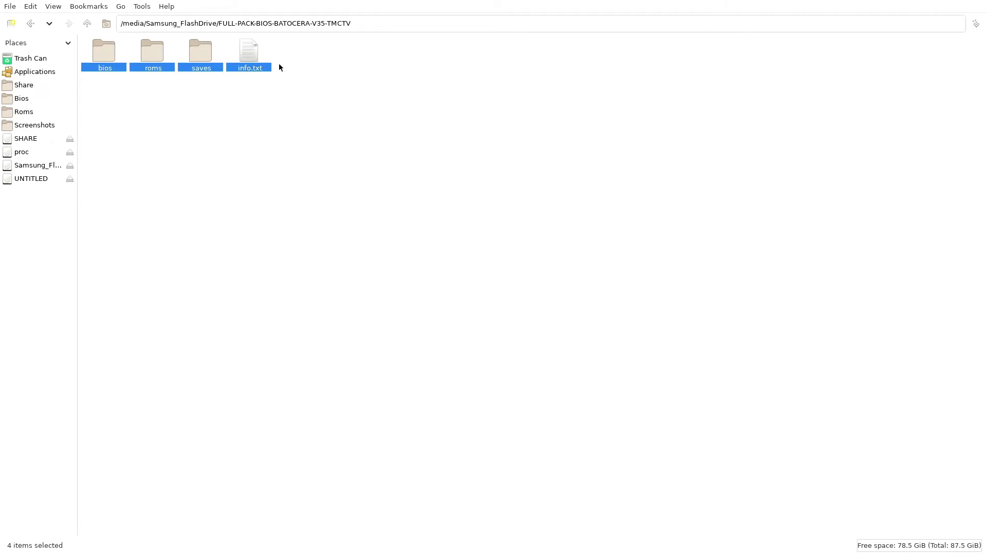
{"action": "right_click", "coordinate": [249, 60]}
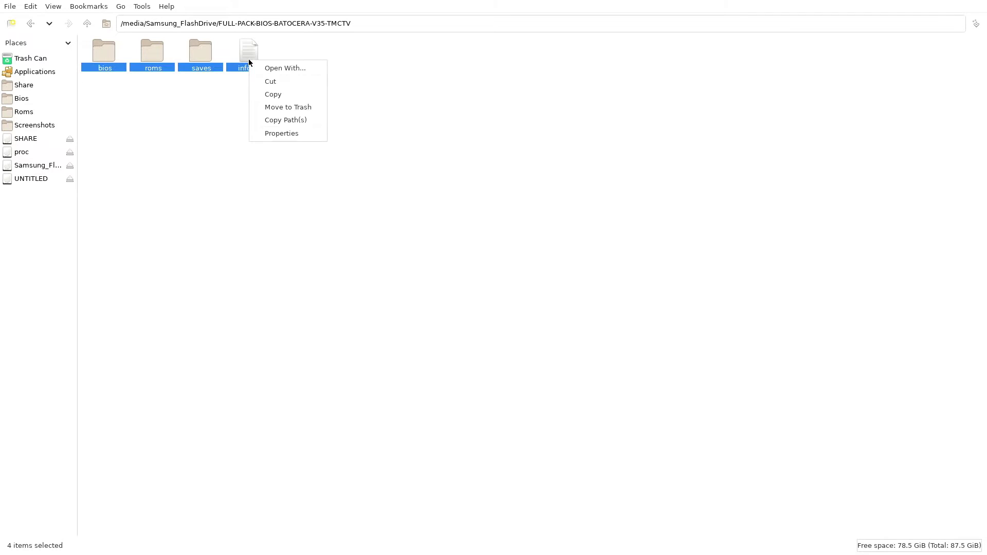
{"action": "left_click", "coordinate": [265, 95]}
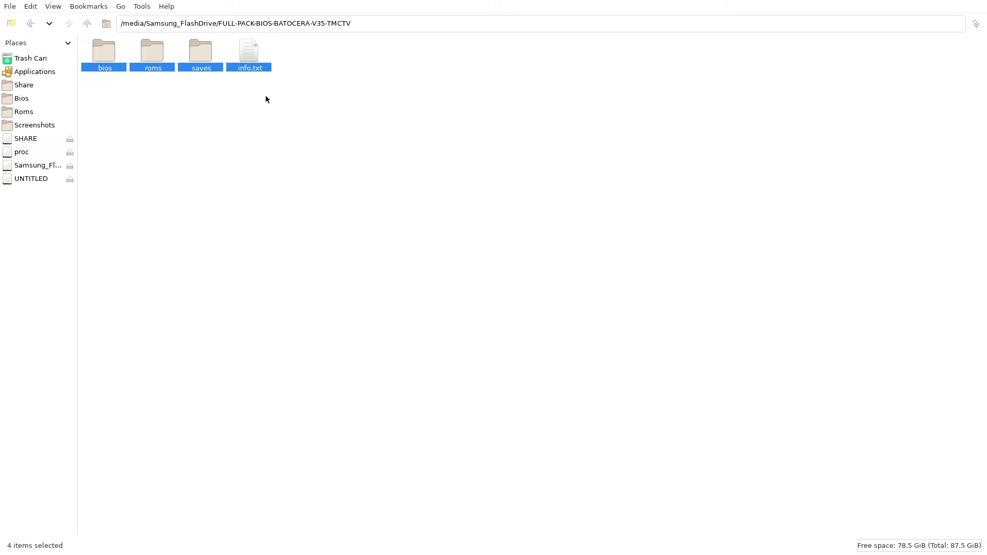
Paste the copied bios, roms, saves and info.txt into Share, overwriting all existing files.
{"action": "left_click", "coordinate": [26, 87]}
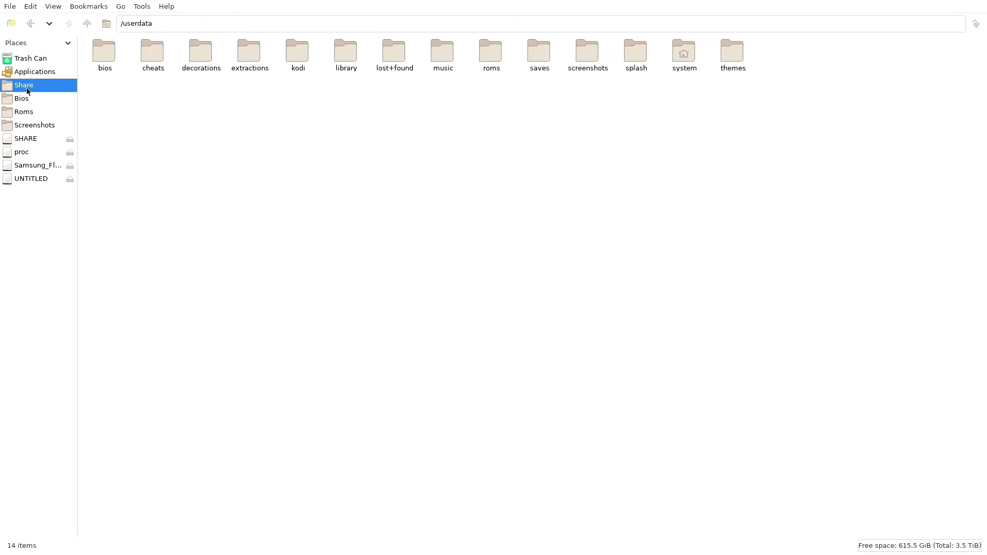
{"action": "right_click", "coordinate": [298, 161]}
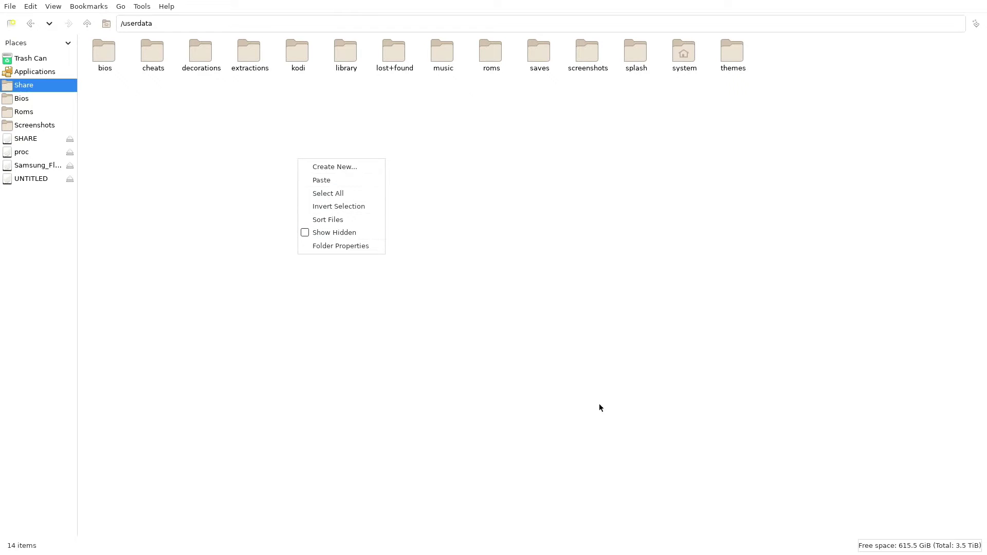
{"action": "left_click", "coordinate": [346, 185]}
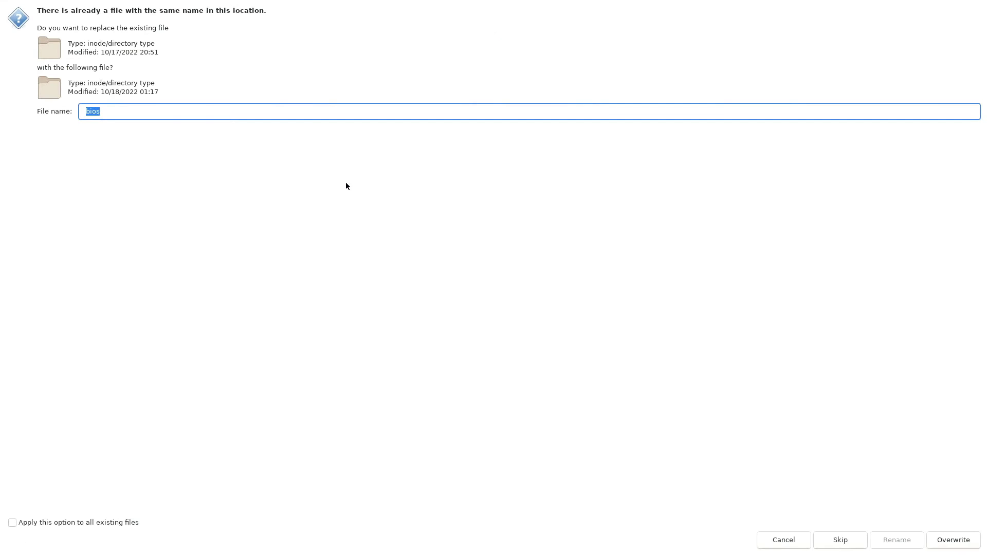
{"action": "left_click", "coordinate": [12, 523]}
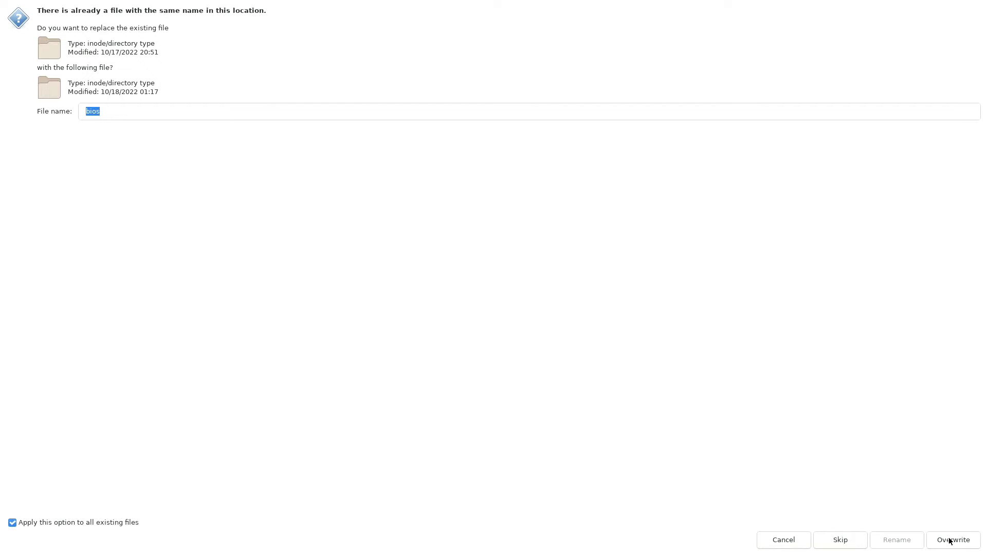
{"action": "left_click", "coordinate": [950, 542]}
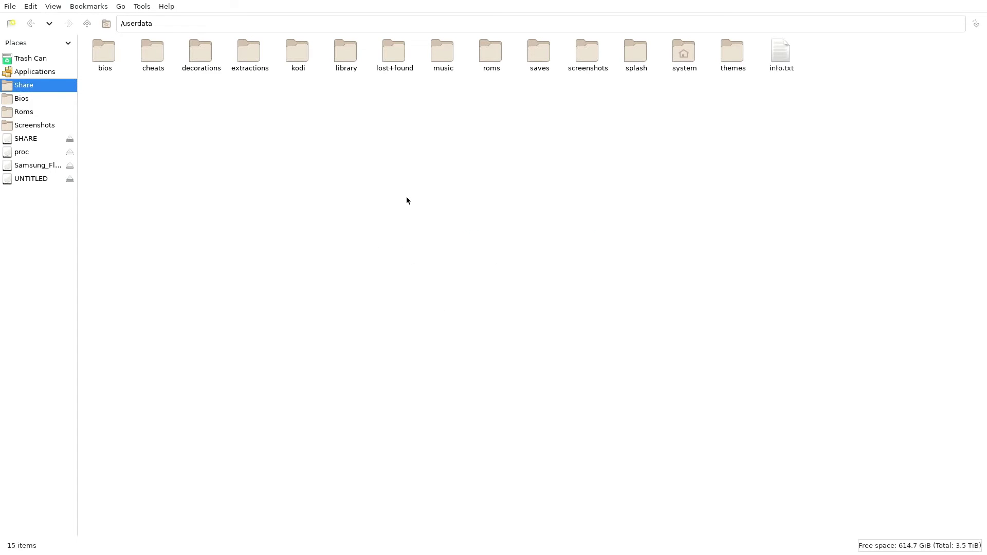
Close the file manager and run Game Settings > Update Gamelists, confirming with Yes.
{"action": "left_click", "coordinate": [9, 7]}
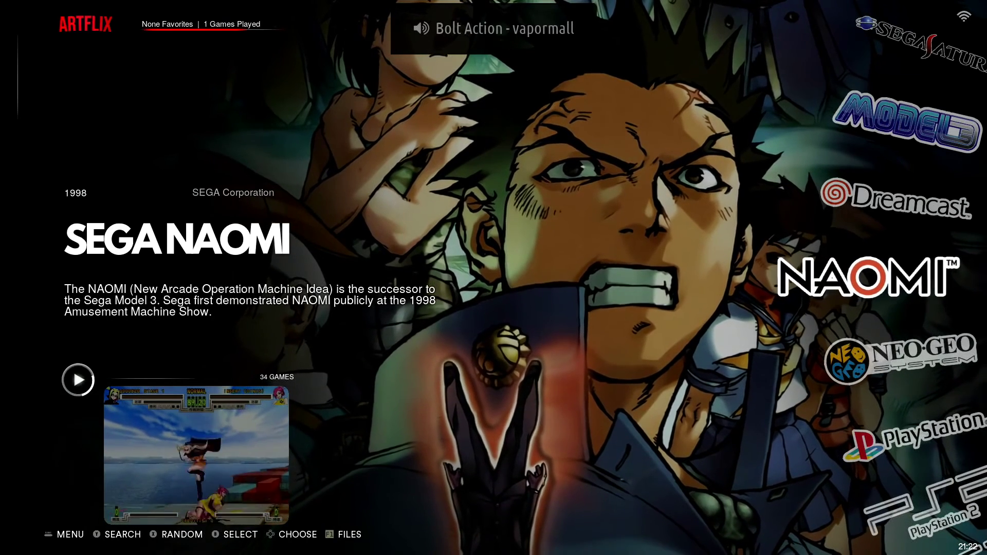
{"action": "key", "text": "Return"}
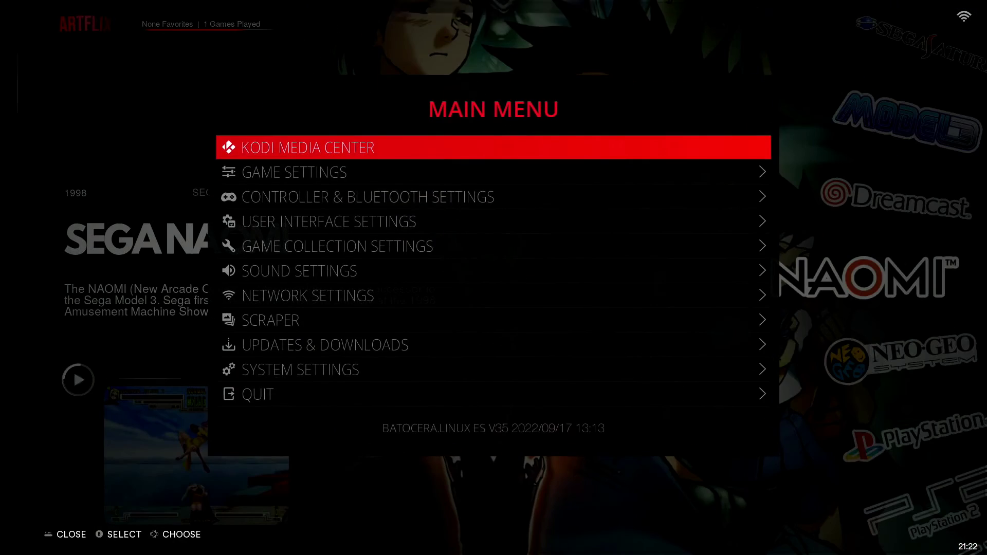
{"action": "key", "text": "Down"}
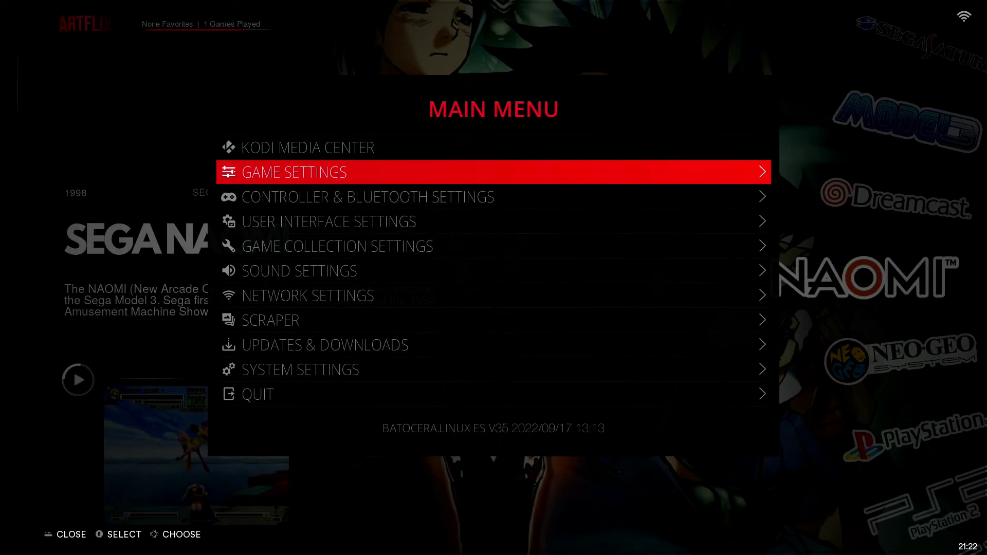
{"action": "key", "text": "Return"}
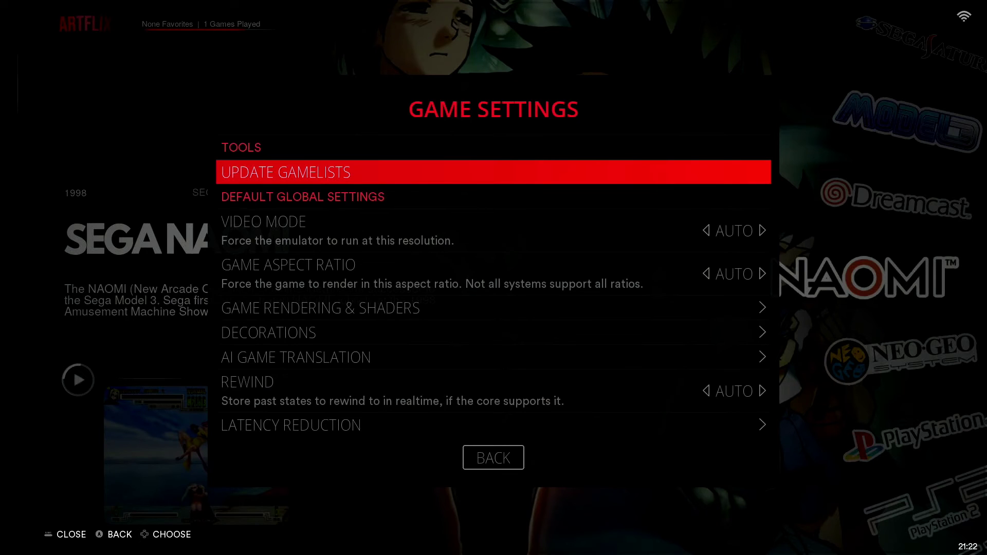
{"action": "key", "text": "Return"}
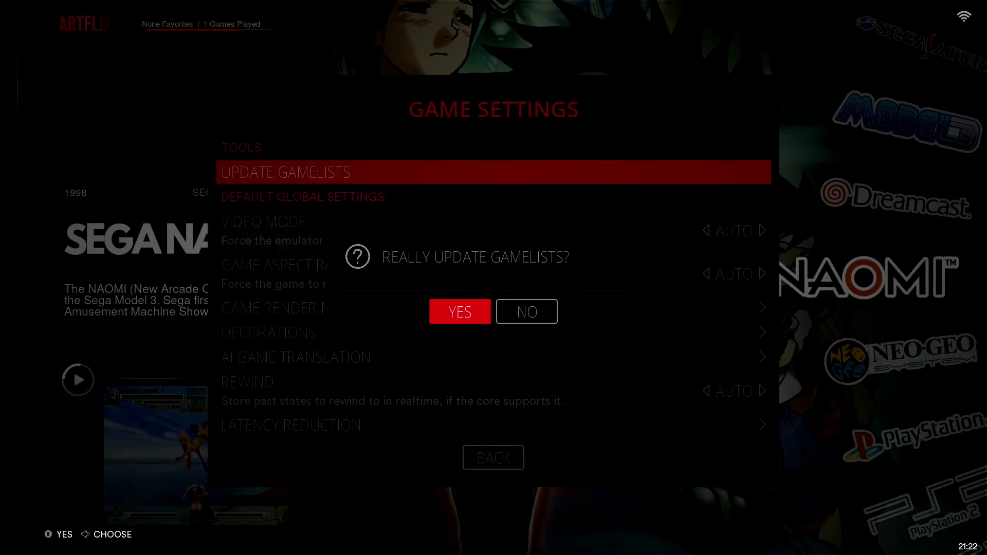
{"action": "key", "text": "Return"}
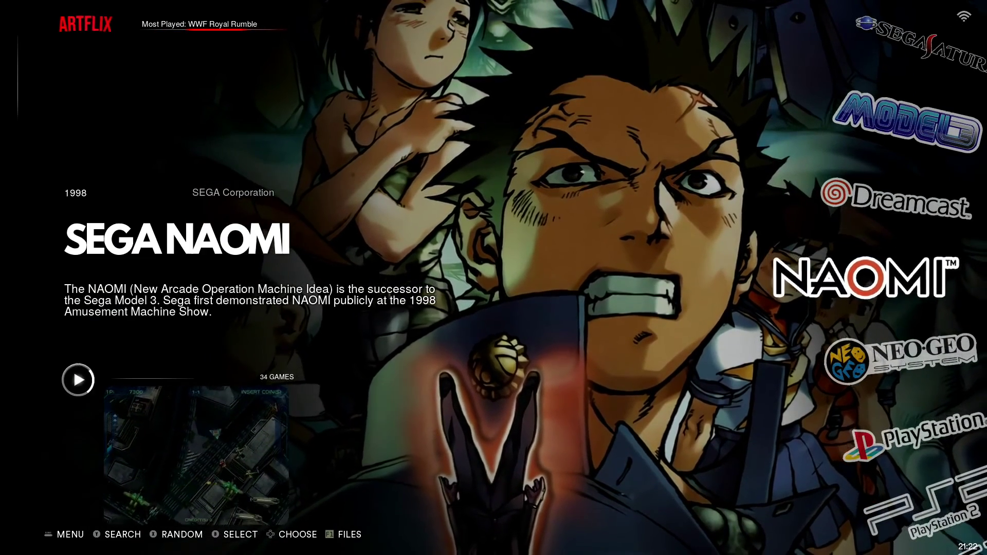
Run Missing BIOS Check under Game Settings to confirm the v35 pack leaves no BIOS missing.
{"action": "key", "text": "Return"}
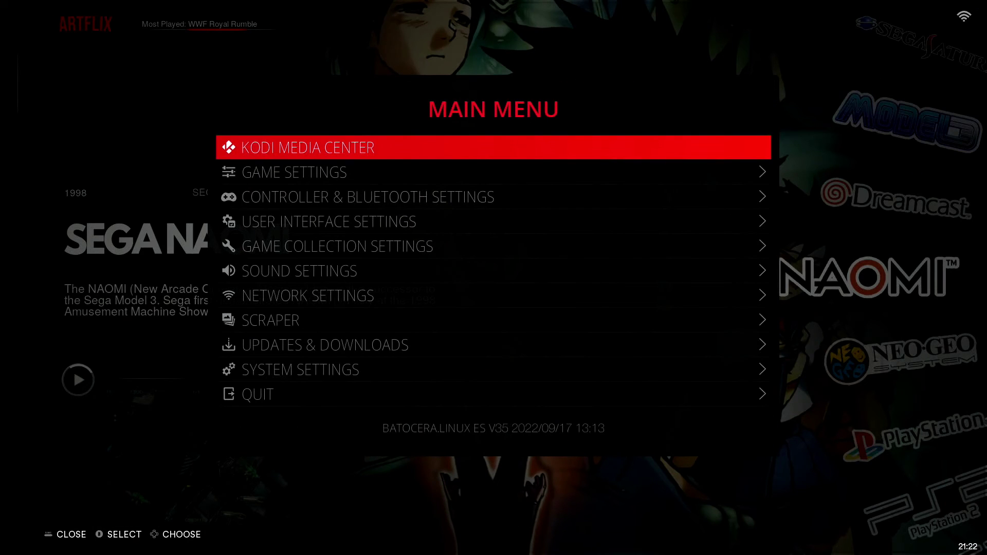
{"action": "key", "text": "Down"}
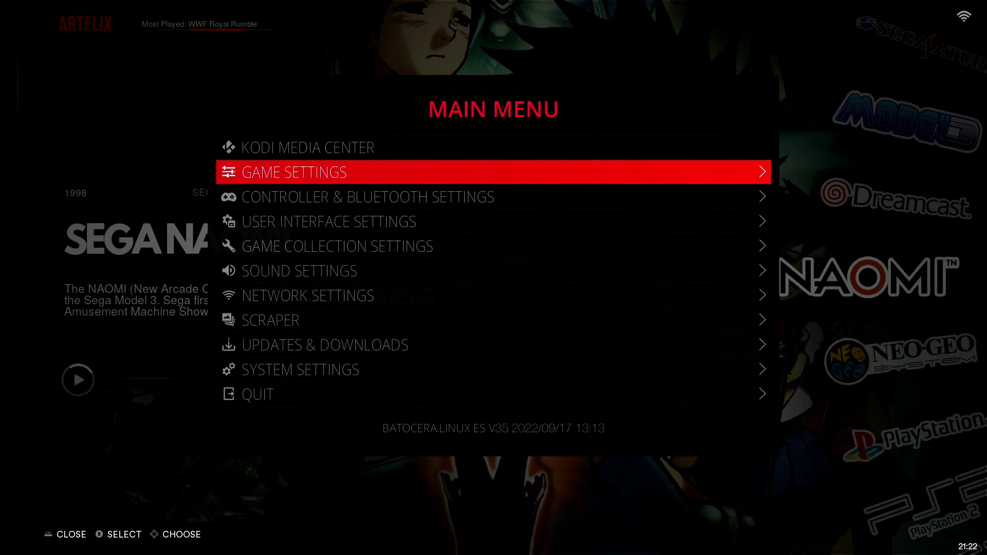
{"action": "key", "text": "Return"}
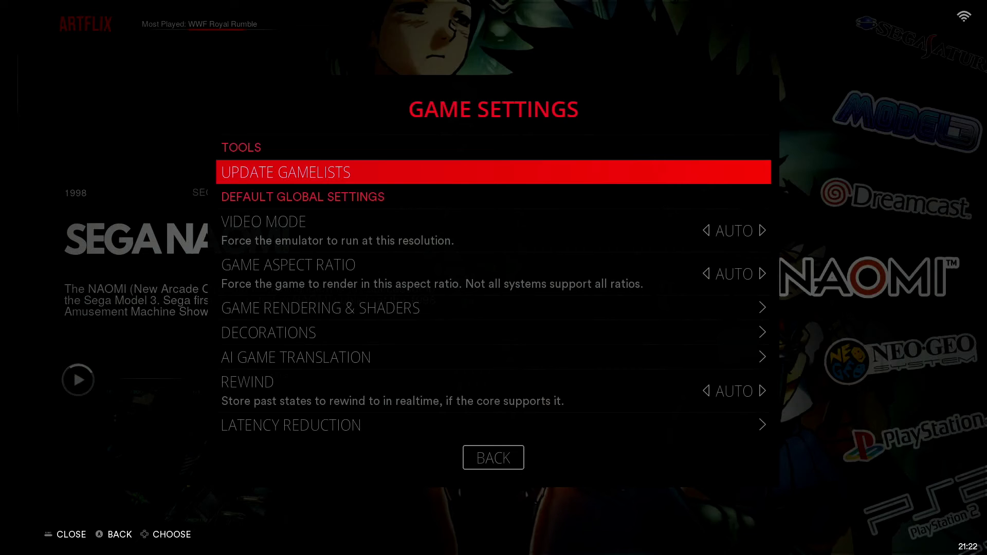
{"action": "key", "text": "Up"}
{"action": "key", "text": "Up"}
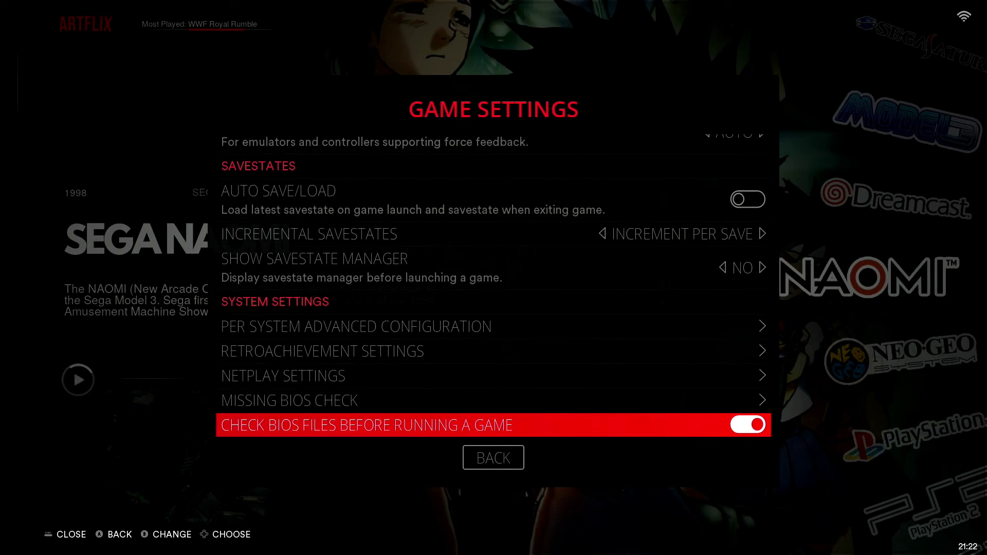
{"action": "key", "text": "Up"}
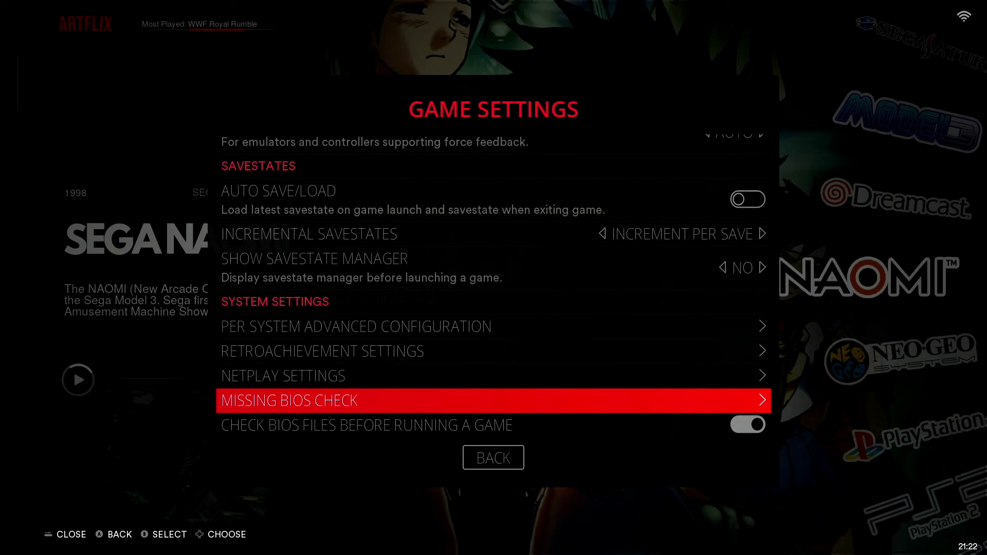
{"action": "key", "text": "Return"}
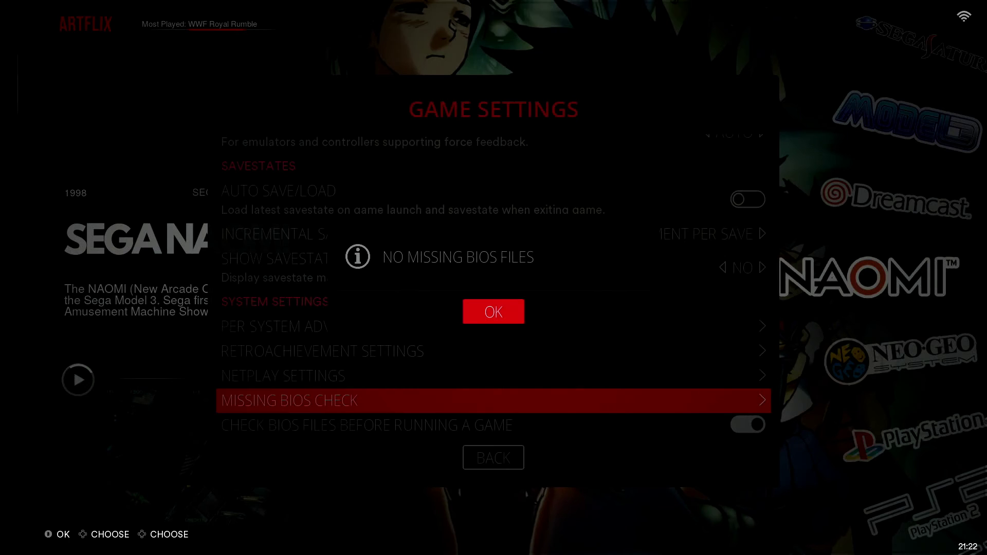